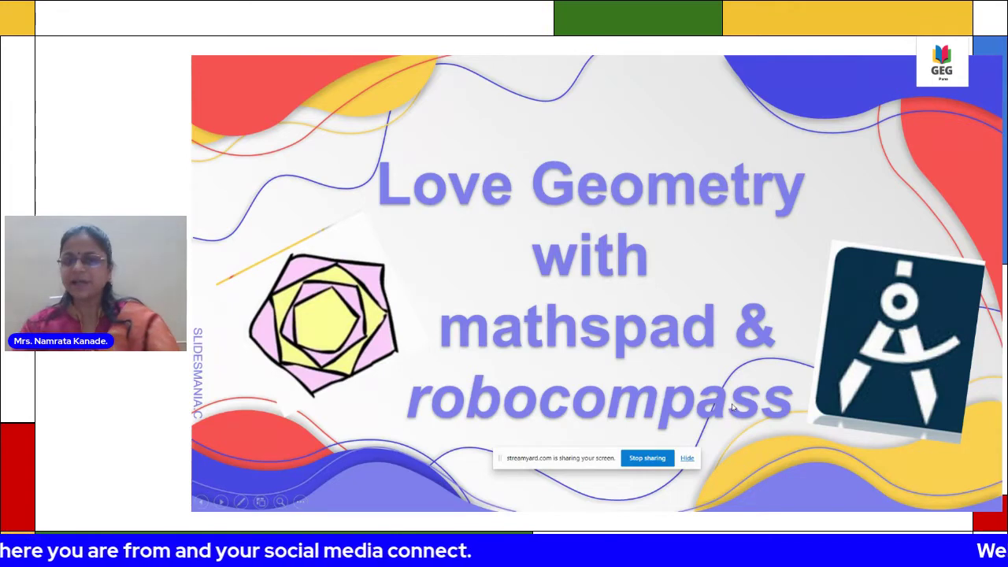
- Advance the slideshow to the MathsPad tool slide, then exit to editing view
key("Right")
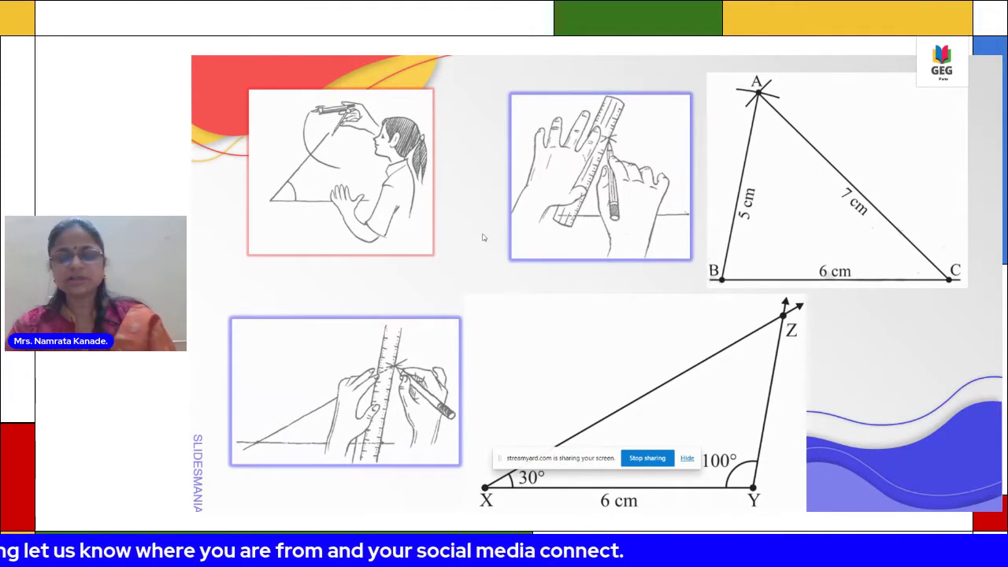
left_click(483, 237)
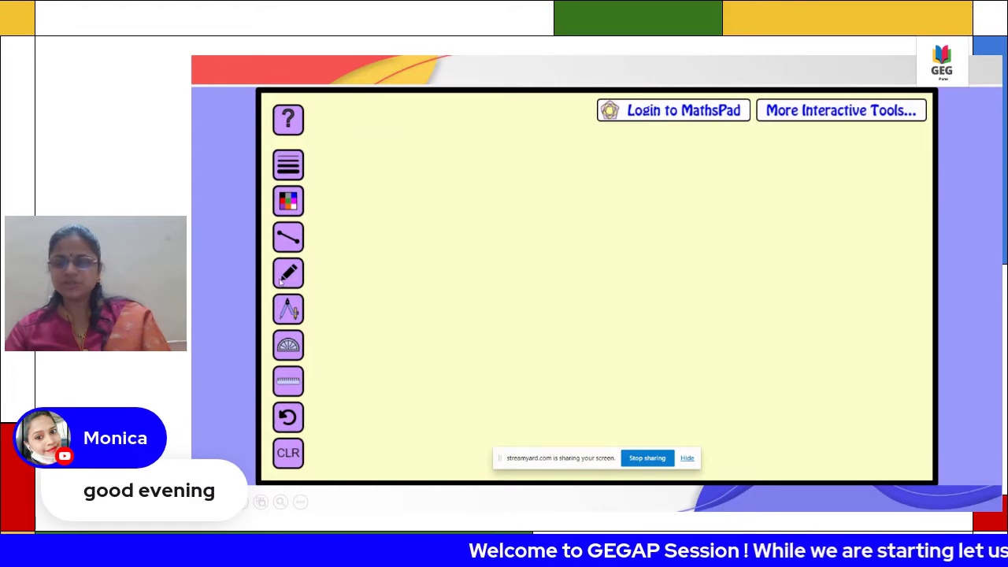
key("Escape")
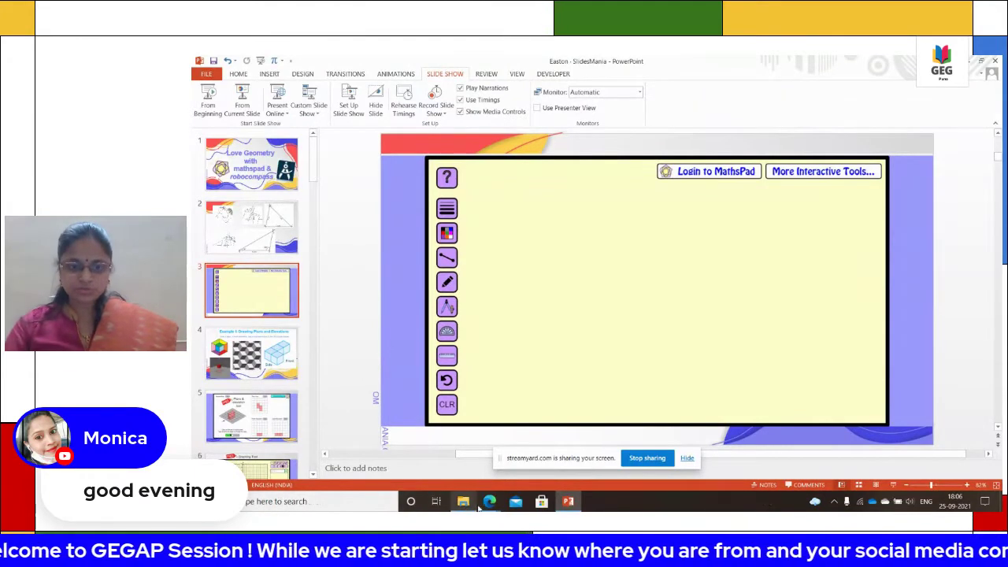
mouse_move(488, 504)
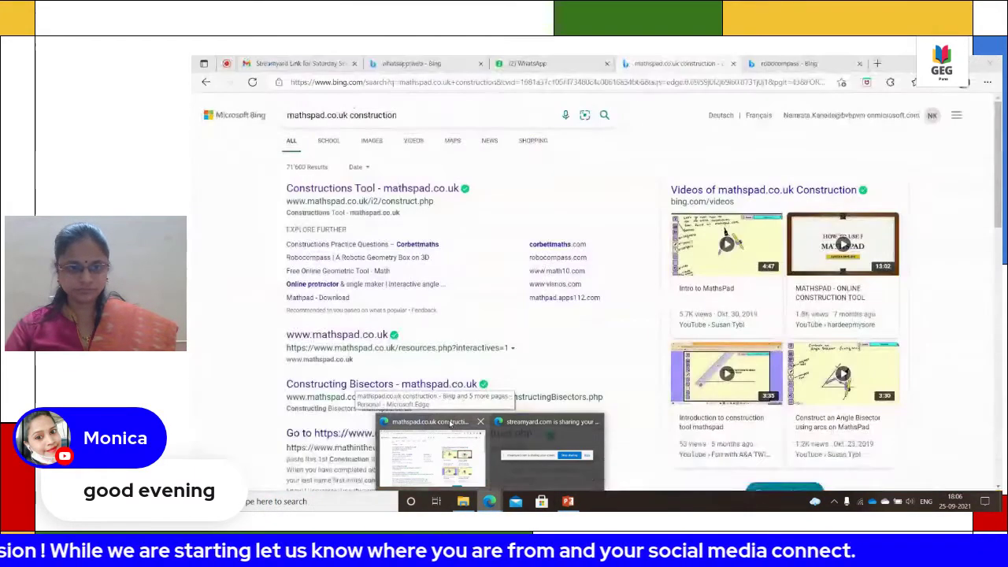
- In Edge's Bing results, follow the 'Constructions Tool - mathspad.co.uk' link
left_click(451, 424)
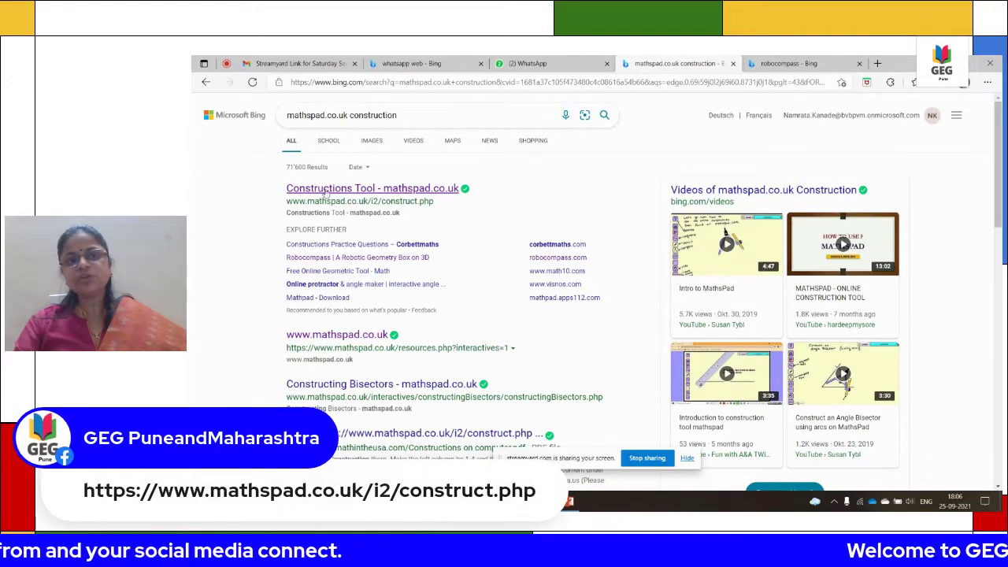
left_click(443, 190)
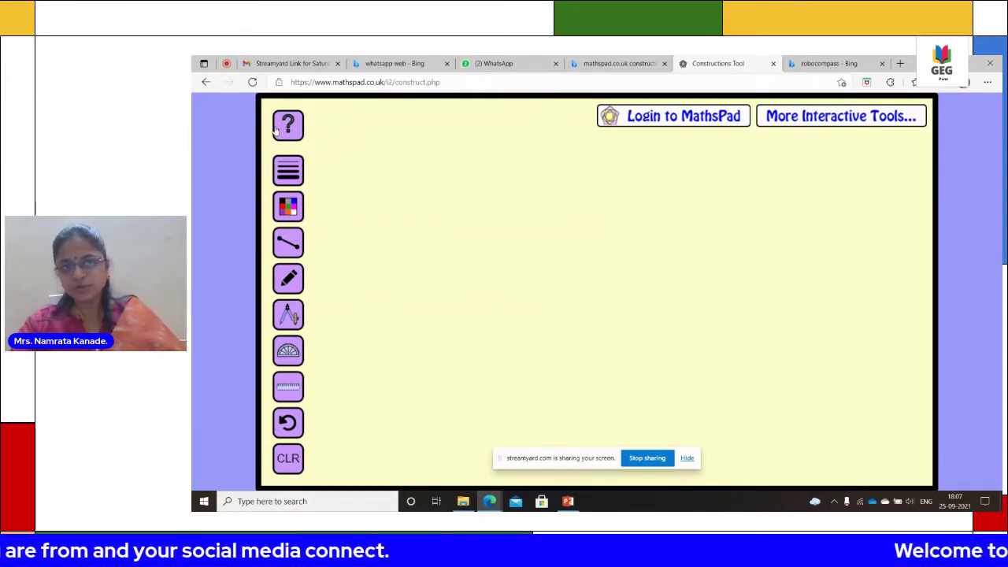
- Look through the line-thickness and colour choices, and try the line and pencil tools
left_click(290, 177)
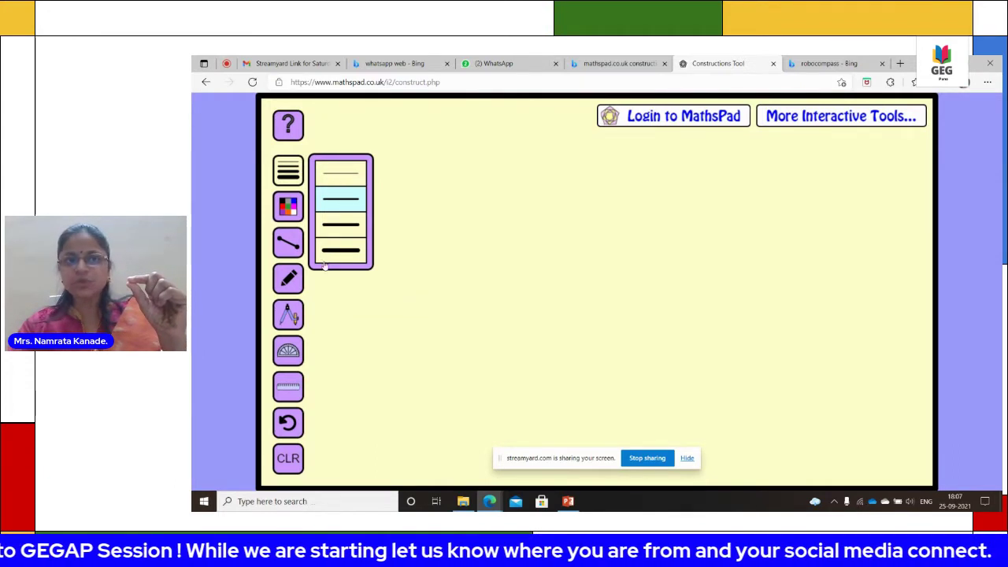
left_click(287, 206)
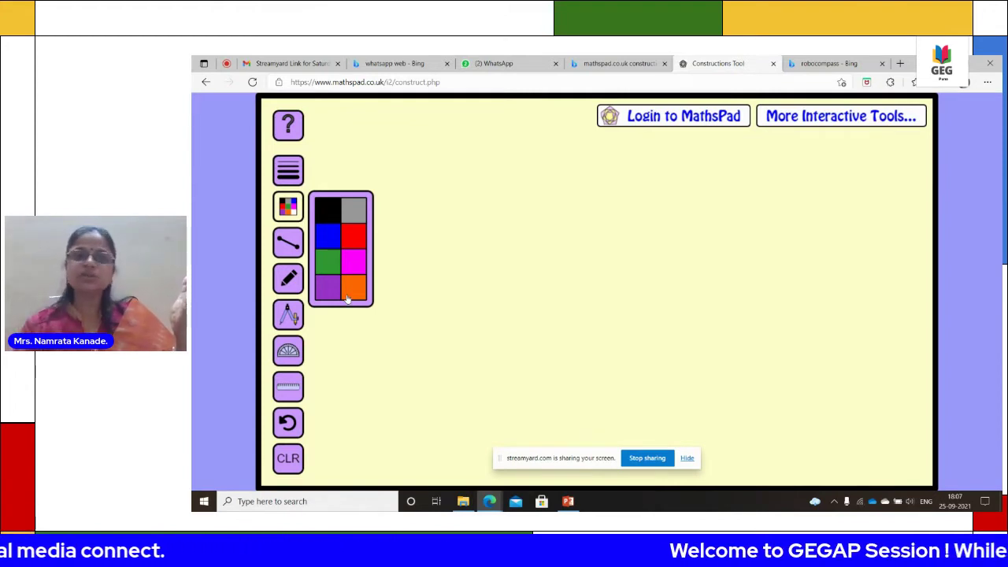
left_click(296, 241)
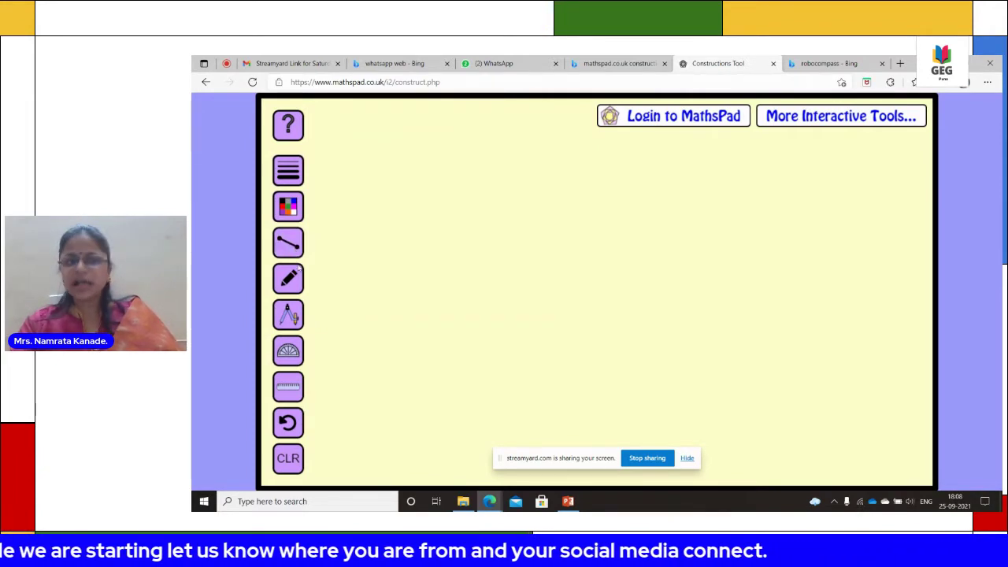
left_click(295, 280)
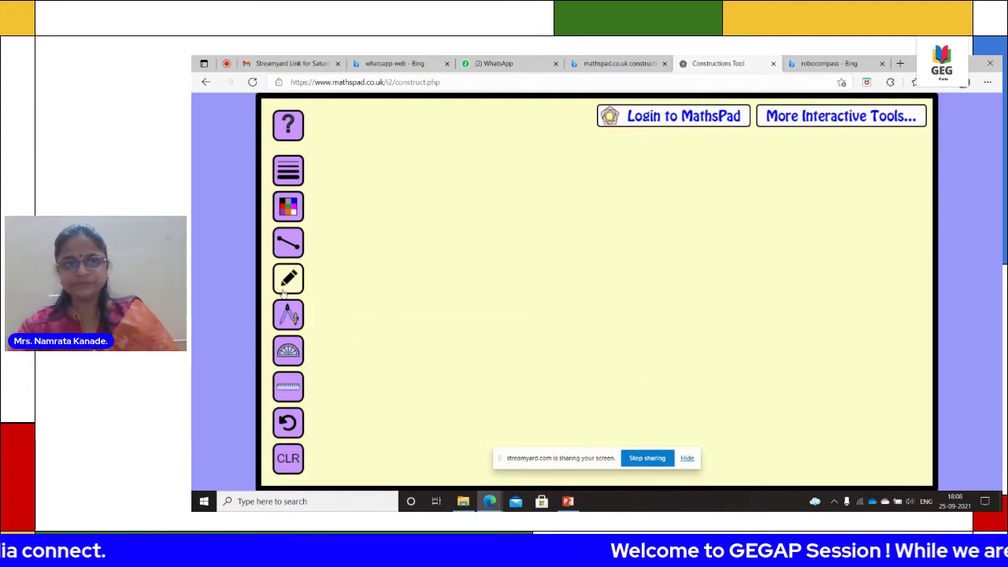
- Try magenta, settle on black ink, and make the pencil the active tool
left_click(288, 208)
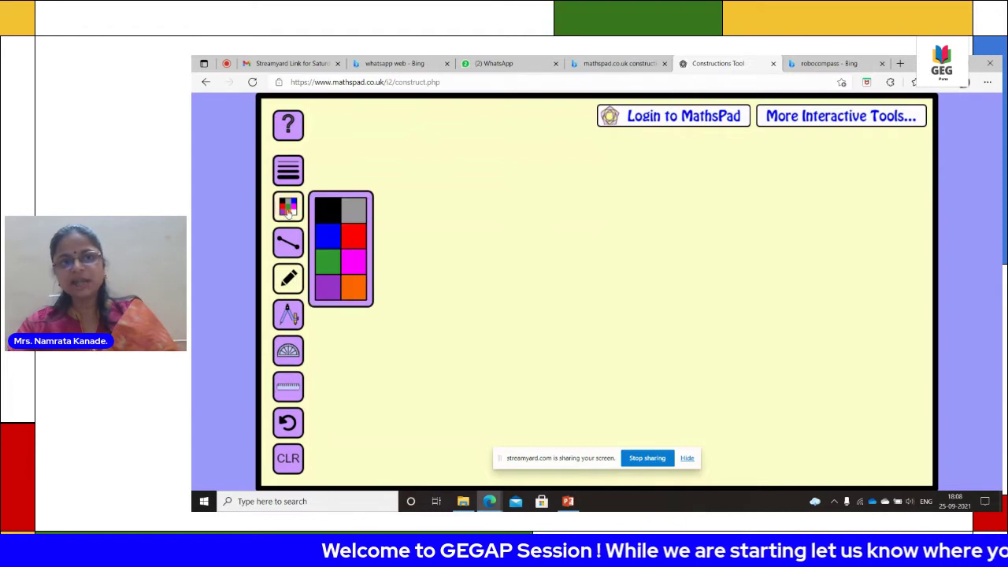
left_click(350, 267)
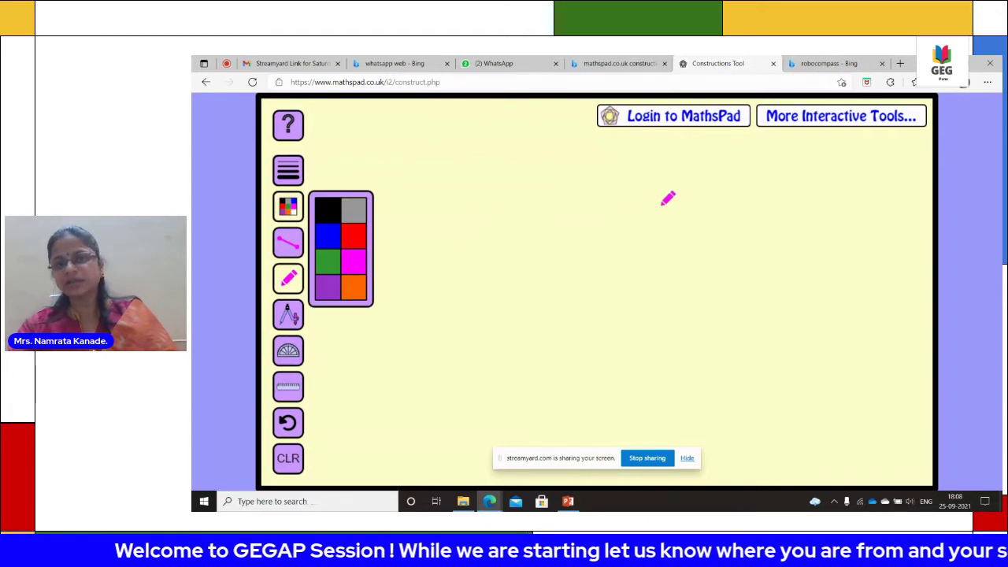
left_click(293, 207)
left_click(290, 211)
left_click(330, 213)
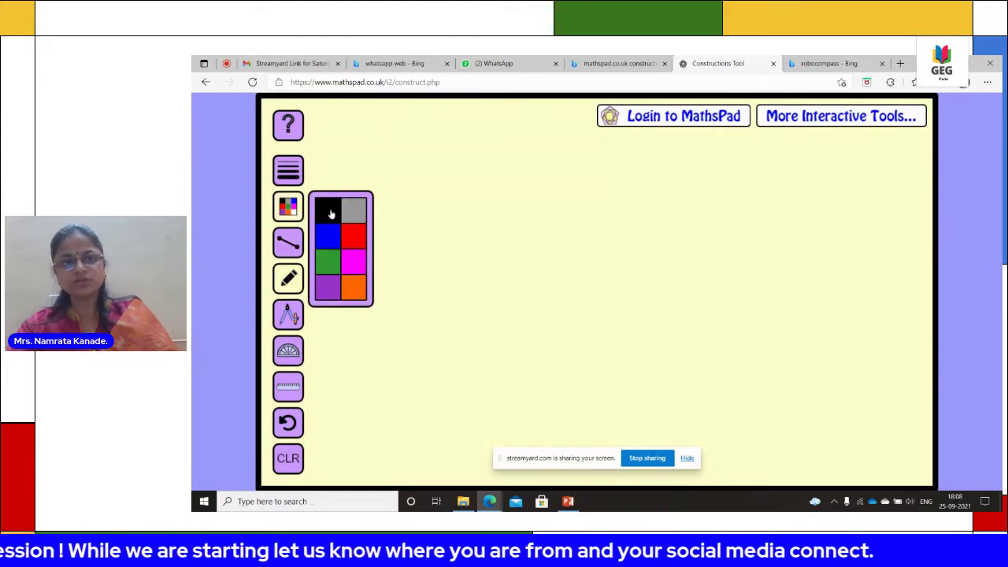
left_click(286, 280)
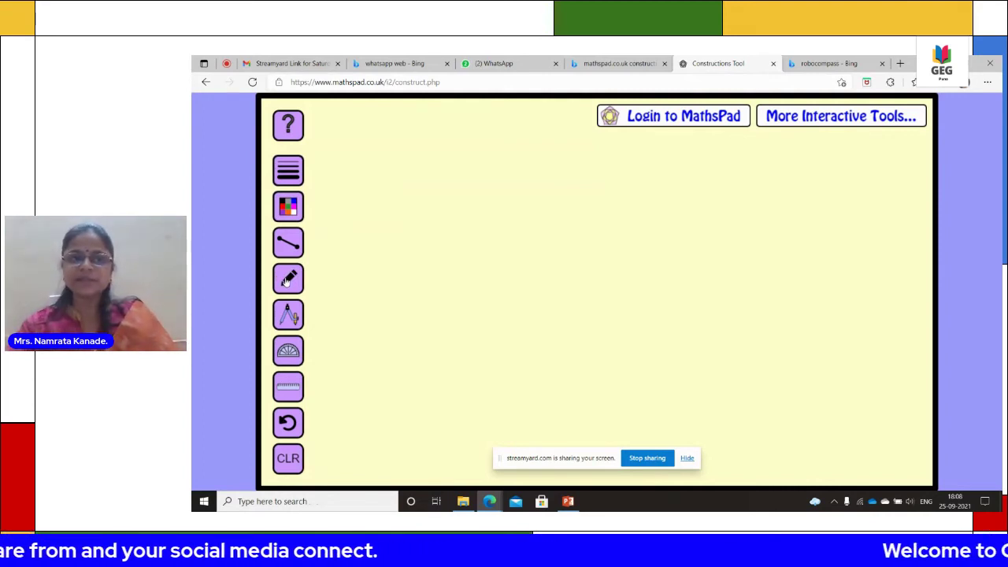
left_click(285, 280)
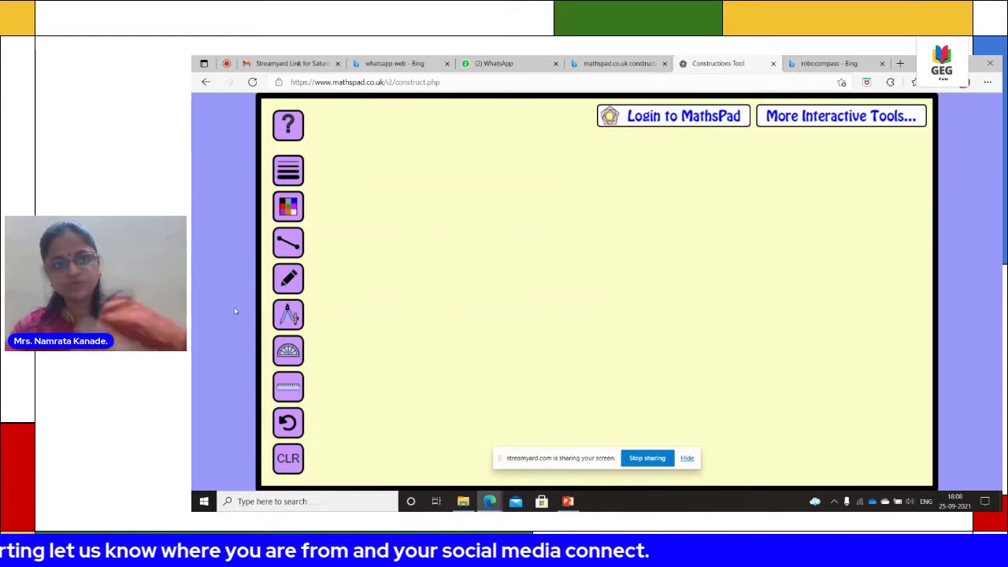
- Bring the compass onto the canvas, widen and lock its radius, then shift it left
left_click(283, 320)
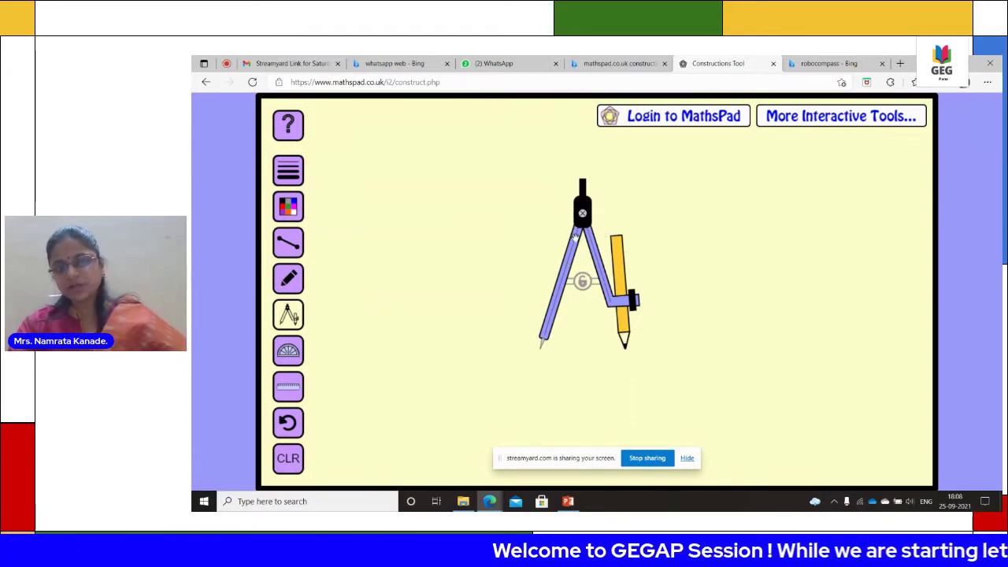
left_click_drag(548, 321, 654, 301)
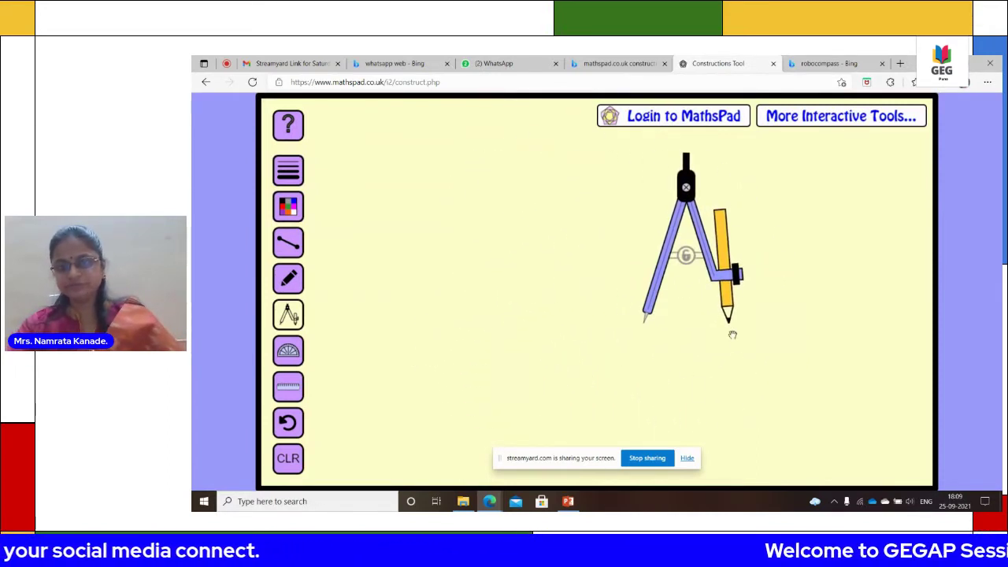
mouse_move(722, 284)
left_mouse_down()
mouse_move(754, 266)
mouse_move(815, 172)
mouse_move(708, 329)
mouse_move(868, 180)
mouse_move(831, 155)
mouse_move(713, 311)
mouse_move(795, 268)
mouse_move(743, 275)
mouse_move(858, 222)
mouse_move(754, 266)
mouse_move(845, 238)
mouse_move(748, 252)
mouse_move(824, 264)
mouse_move(794, 276)
left_mouse_up()
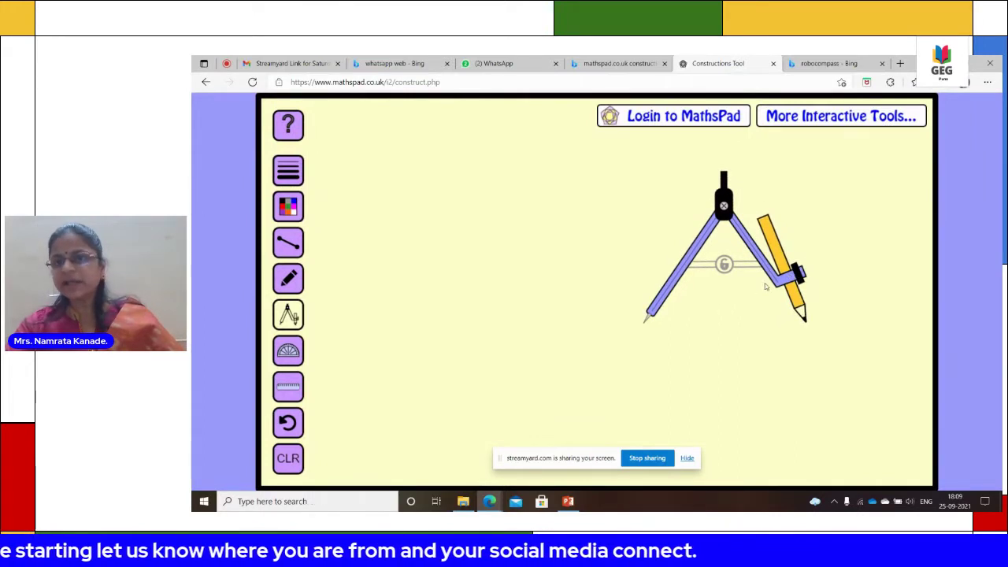
left_click(725, 268)
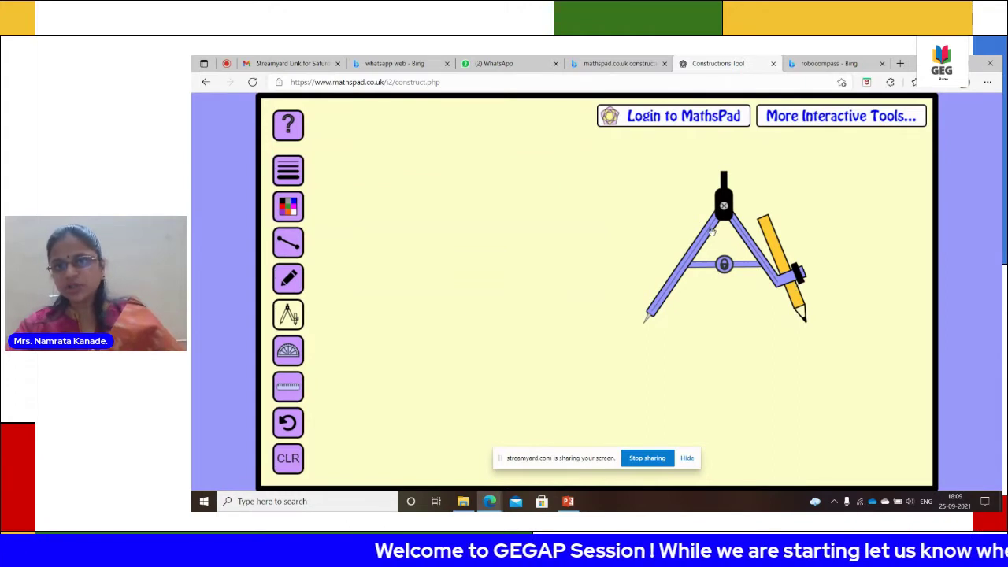
mouse_move(698, 236)
left_mouse_down()
mouse_move(604, 243)
mouse_move(608, 233)
mouse_move(634, 258)
mouse_move(632, 280)
left_mouse_up()
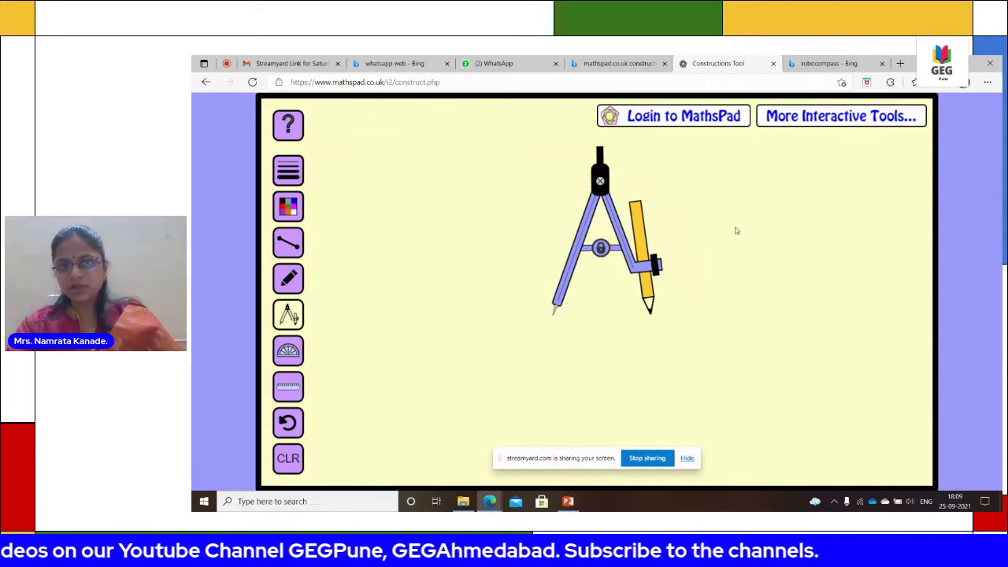
- Swing the compass a full turn for a black circle, then park it to the right
left_click_drag(584, 228, 606, 235)
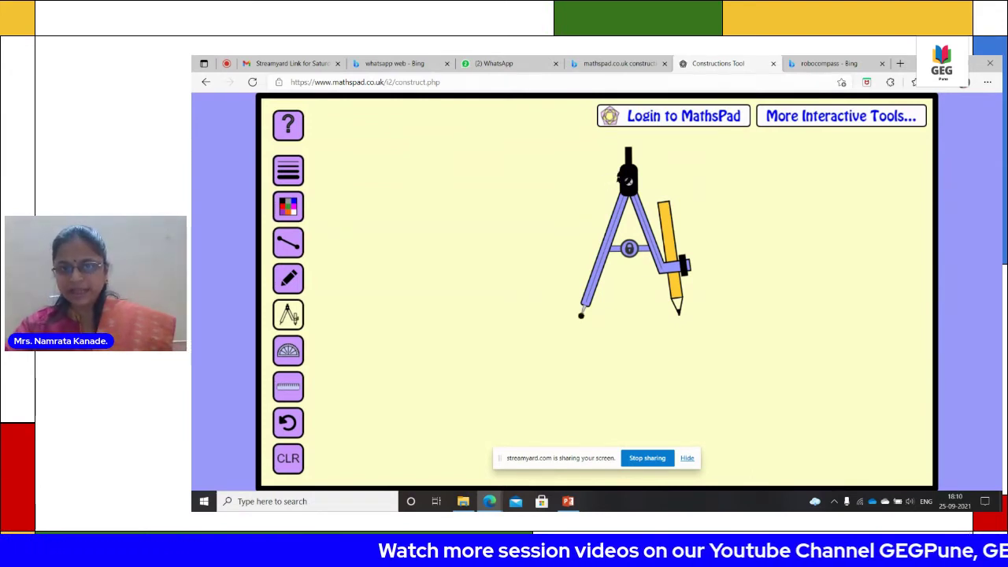
mouse_move(627, 180)
left_mouse_down()
mouse_move(513, 128)
mouse_move(371, 203)
mouse_move(376, 317)
mouse_move(532, 420)
mouse_move(648, 360)
mouse_move(676, 272)
mouse_move(578, 221)
mouse_move(495, 247)
mouse_move(484, 302)
left_mouse_up()
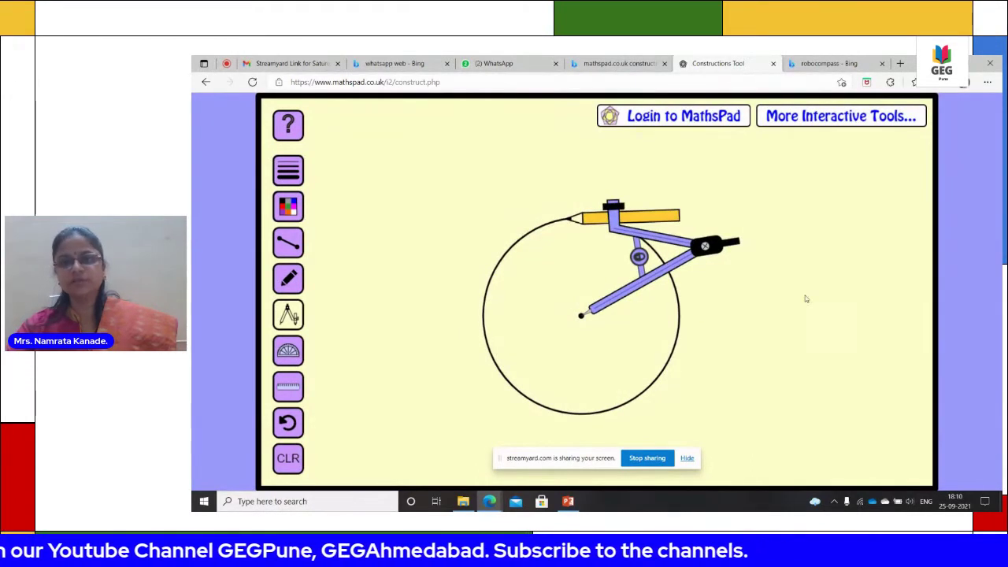
mouse_move(666, 240)
left_mouse_down()
mouse_move(686, 241)
mouse_move(671, 250)
left_mouse_up()
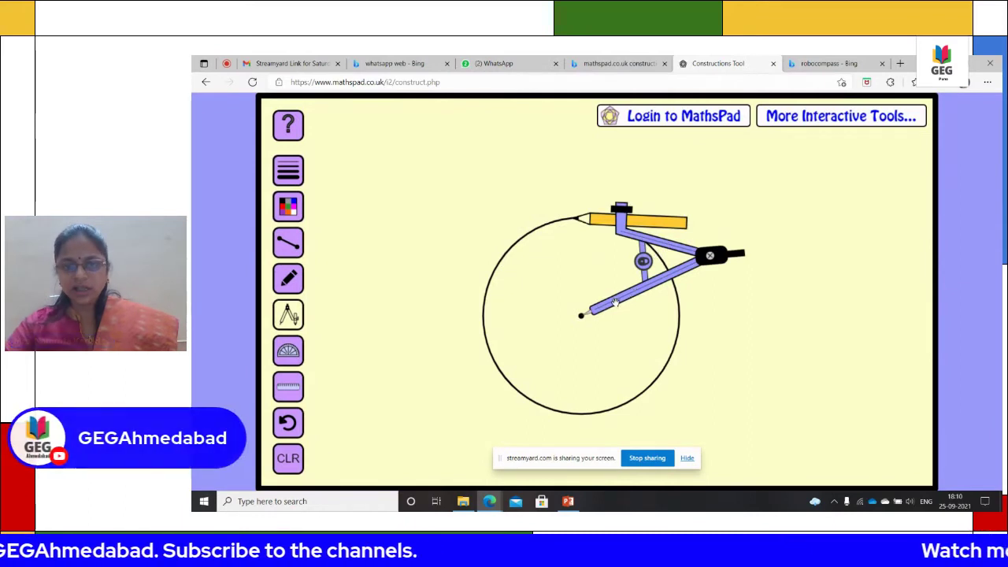
left_click_drag(613, 306, 754, 309)
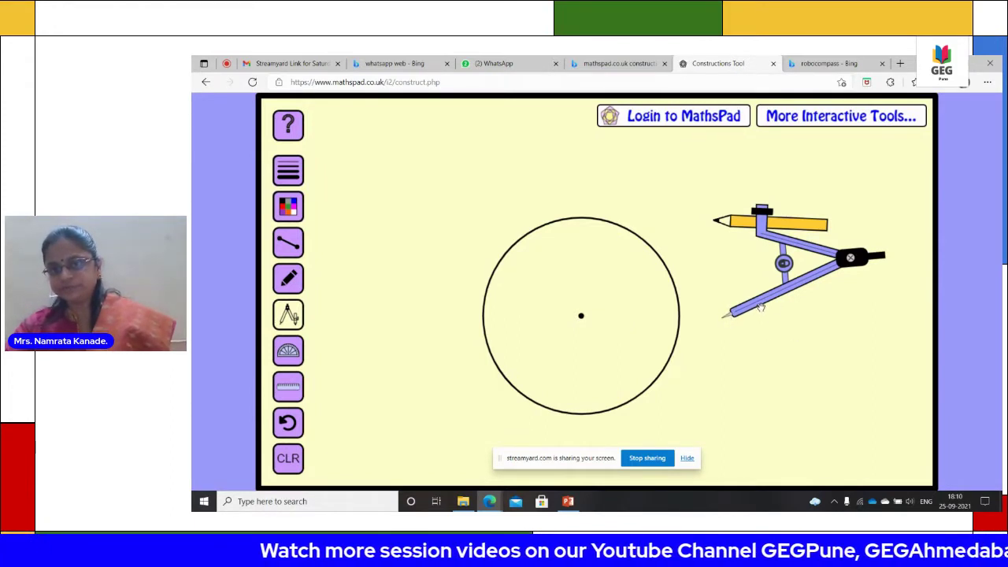
left_click_drag(760, 314, 760, 322)
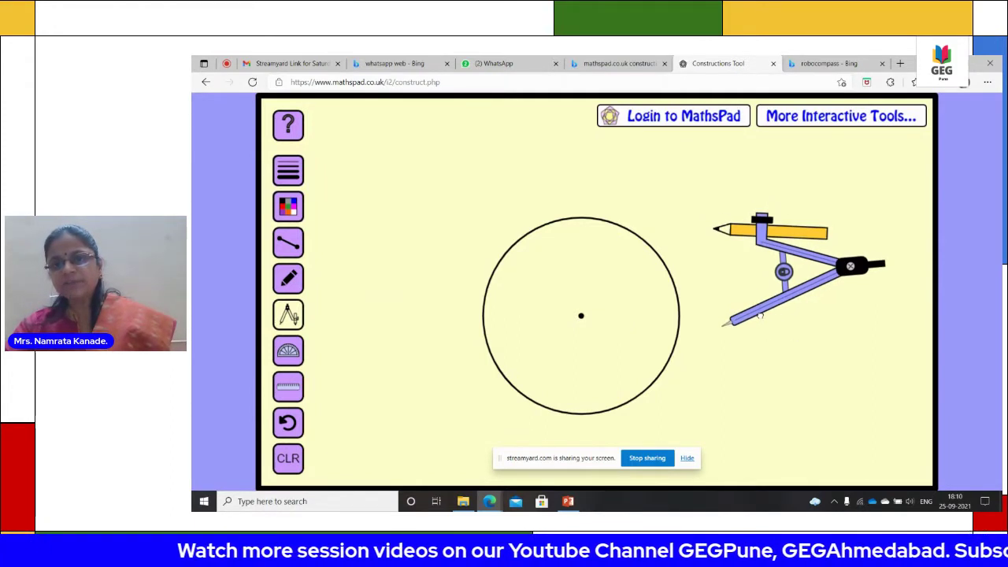
- Pick the red swatch from the colour palette and close it
left_click(290, 206)
left_click(349, 241)
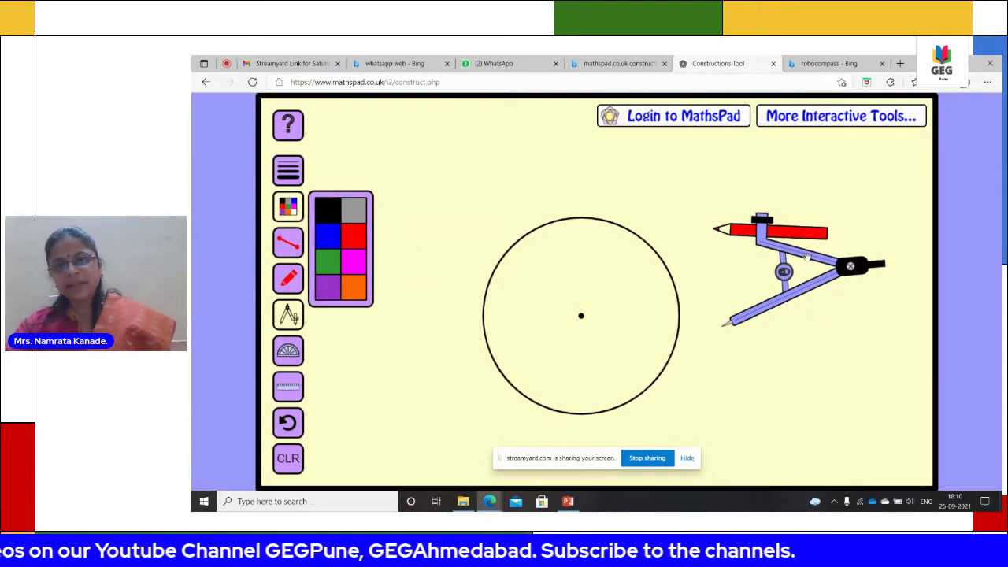
left_click(811, 308)
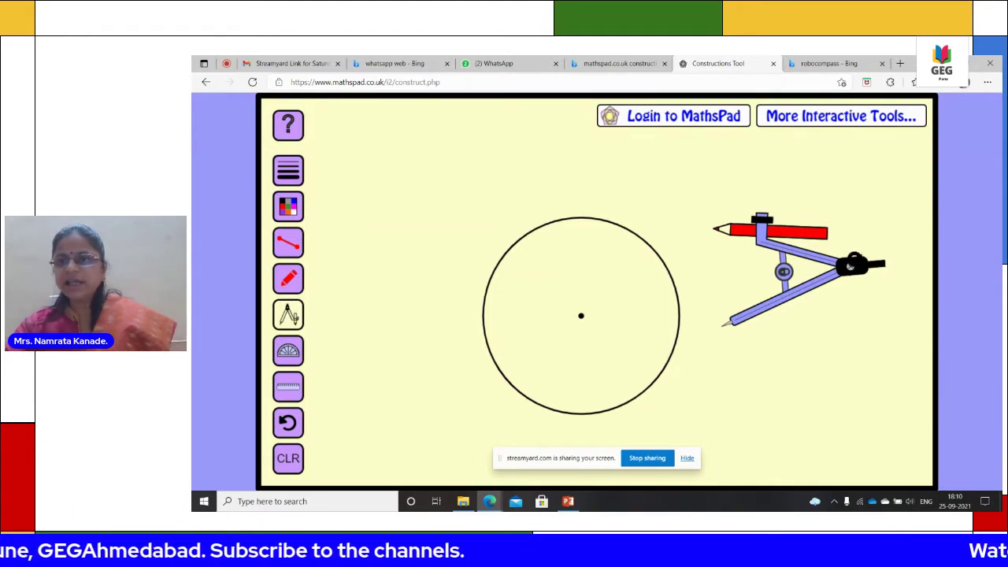
- Draw a red circle overlapping the black one, then move the compass to the top-left
mouse_move(851, 266)
left_mouse_down()
mouse_move(793, 209)
mouse_move(677, 167)
mouse_move(596, 260)
left_mouse_up()
mouse_move(676, 312)
left_mouse_down()
mouse_move(785, 331)
mouse_move(772, 315)
left_mouse_up()
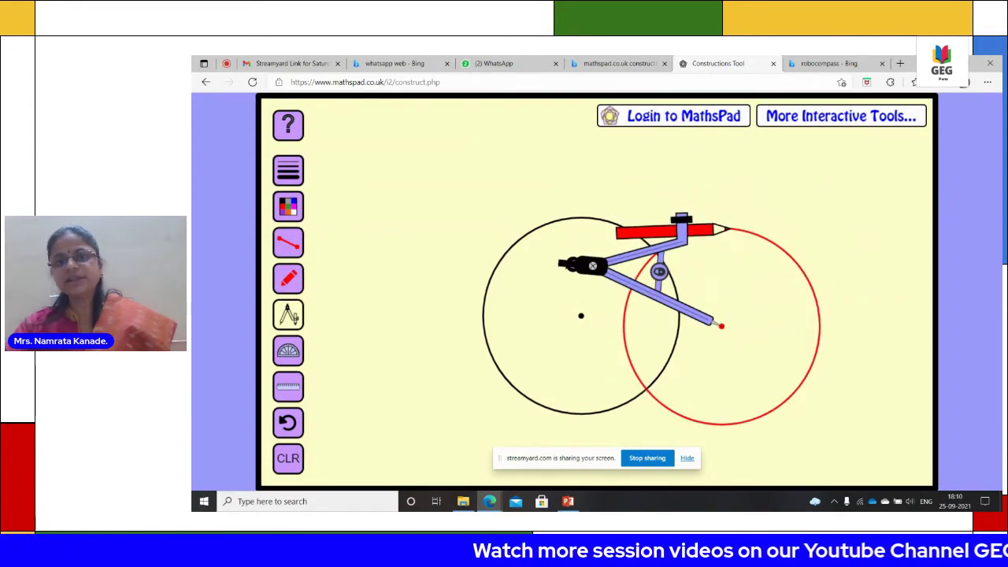
left_click_drag(684, 315, 460, 239)
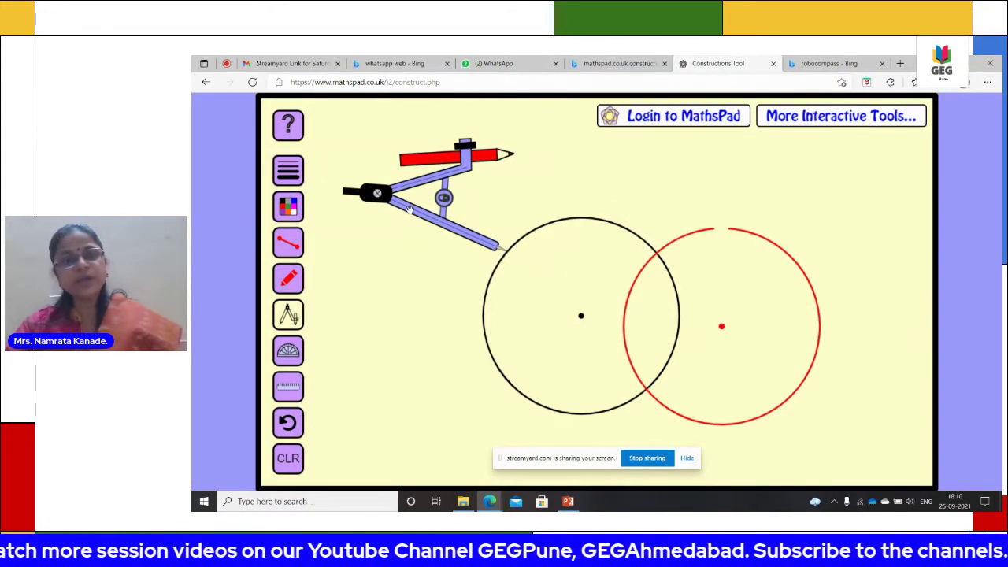
mouse_move(409, 209)
left_mouse_down()
mouse_move(588, 252)
mouse_move(621, 282)
mouse_move(581, 268)
mouse_move(558, 281)
mouse_move(581, 283)
left_mouse_up()
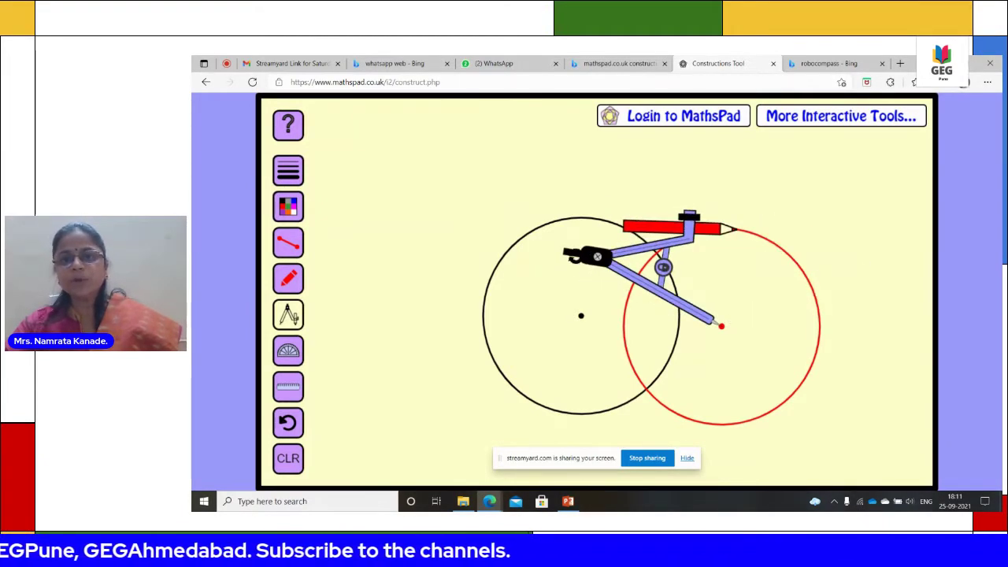
left_click_drag(646, 290, 394, 227)
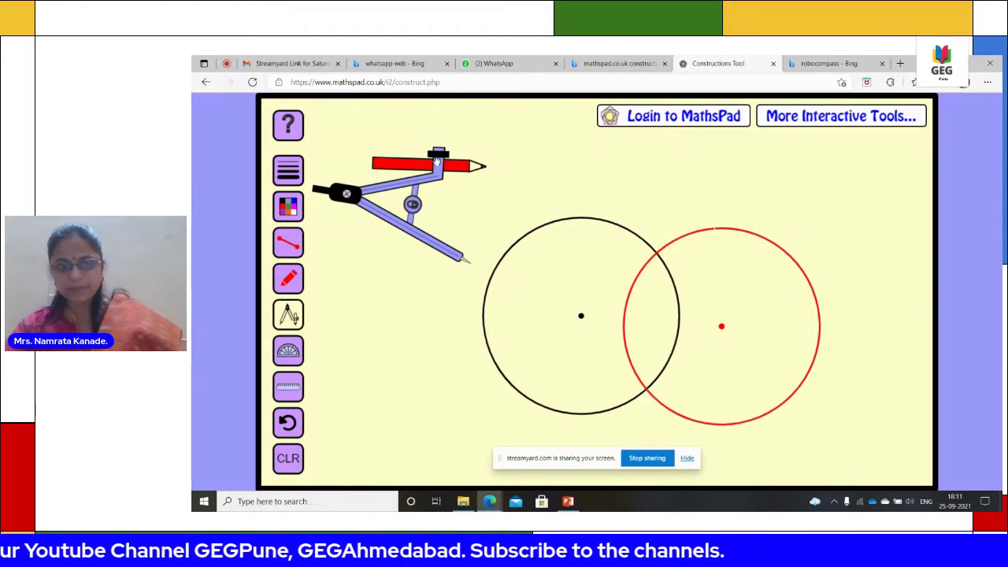
- Remove the compass and clear both circles with CLR
left_click(295, 315)
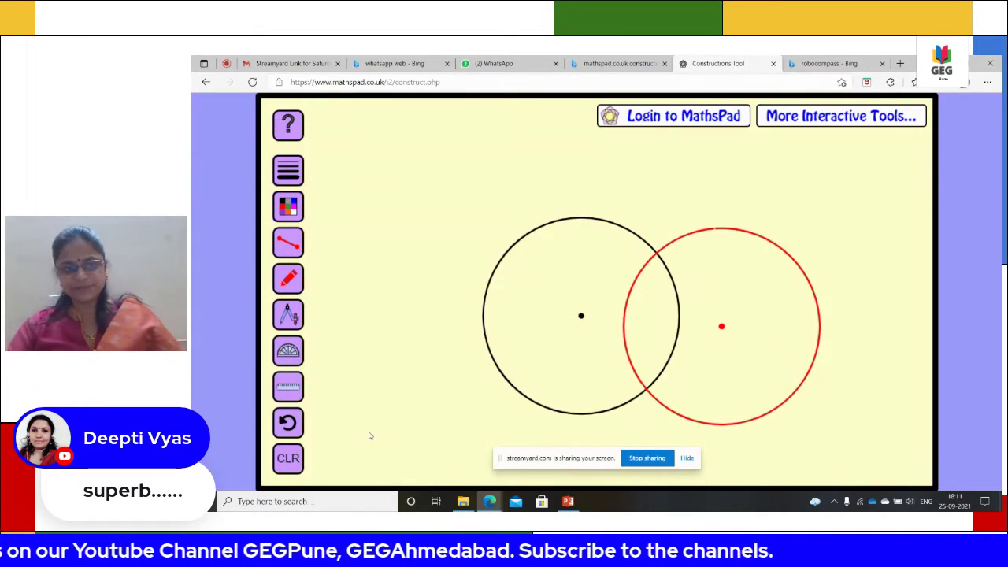
left_click(292, 462)
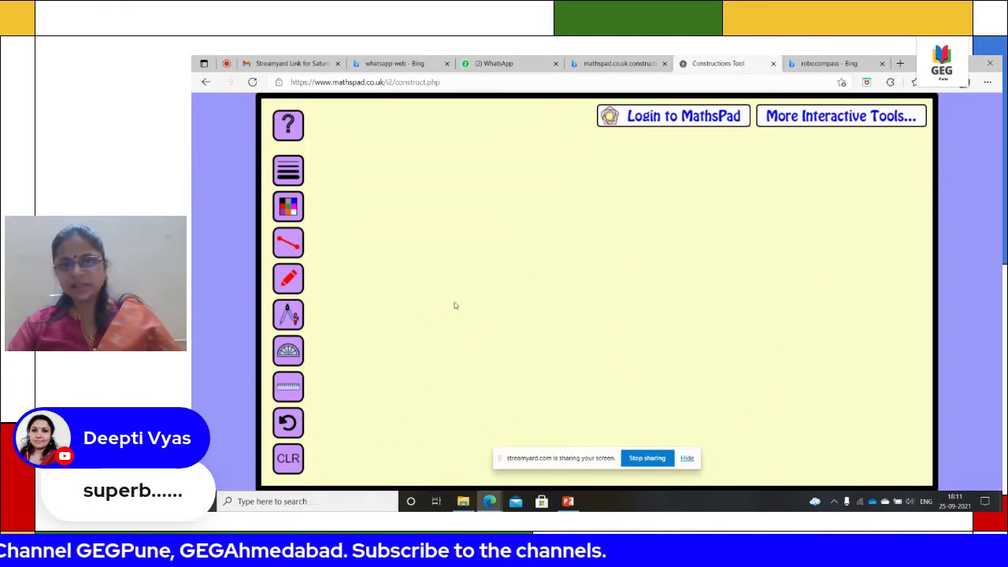